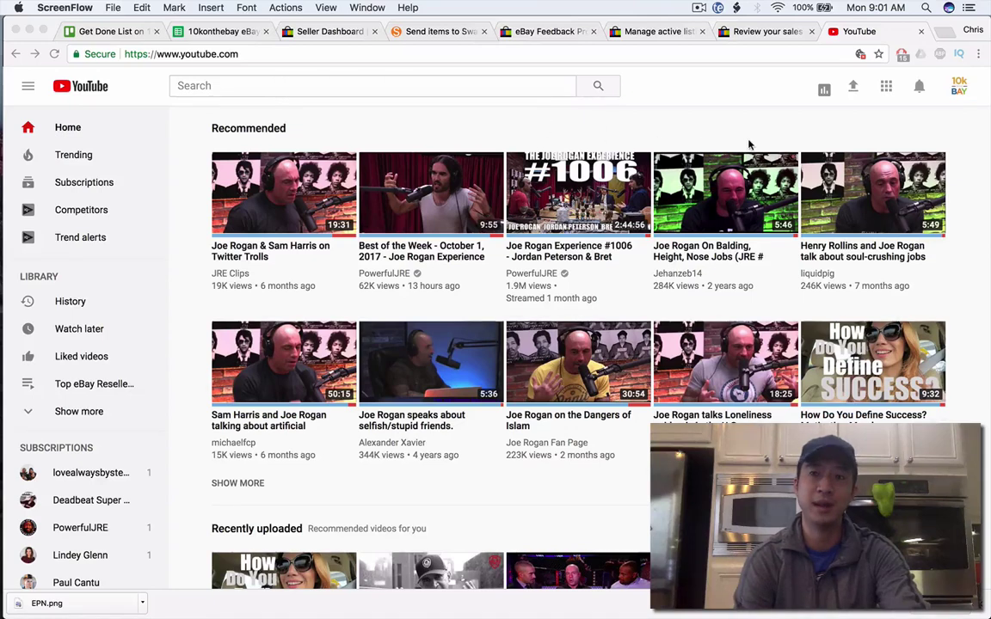
# Step: Go from the account menu to Creator Studio's Live Streaming Events list
pyautogui.click(957, 87)
pyautogui.click(957, 88)
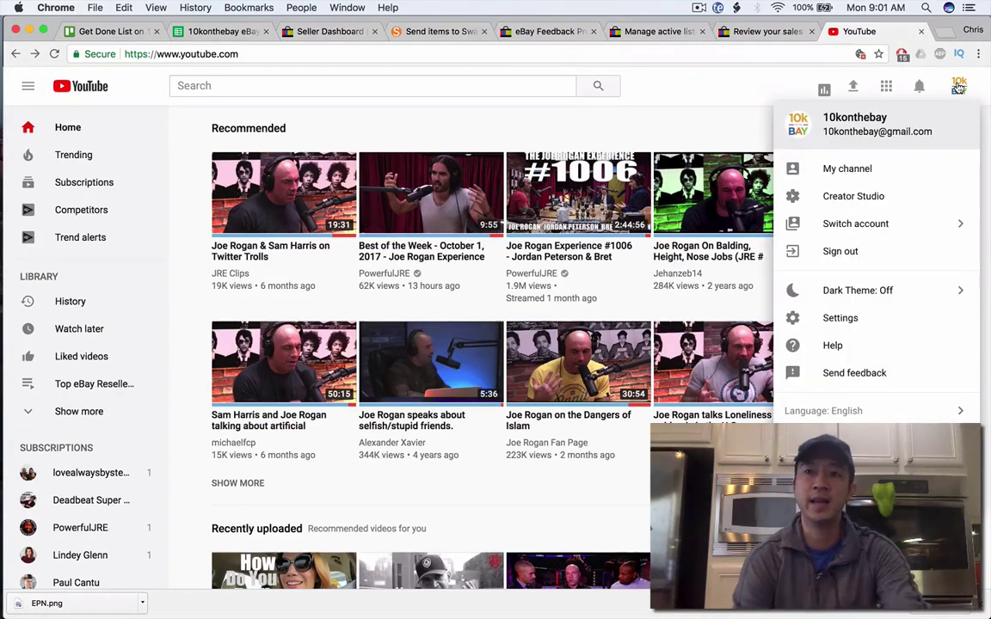
pyautogui.click(899, 207)
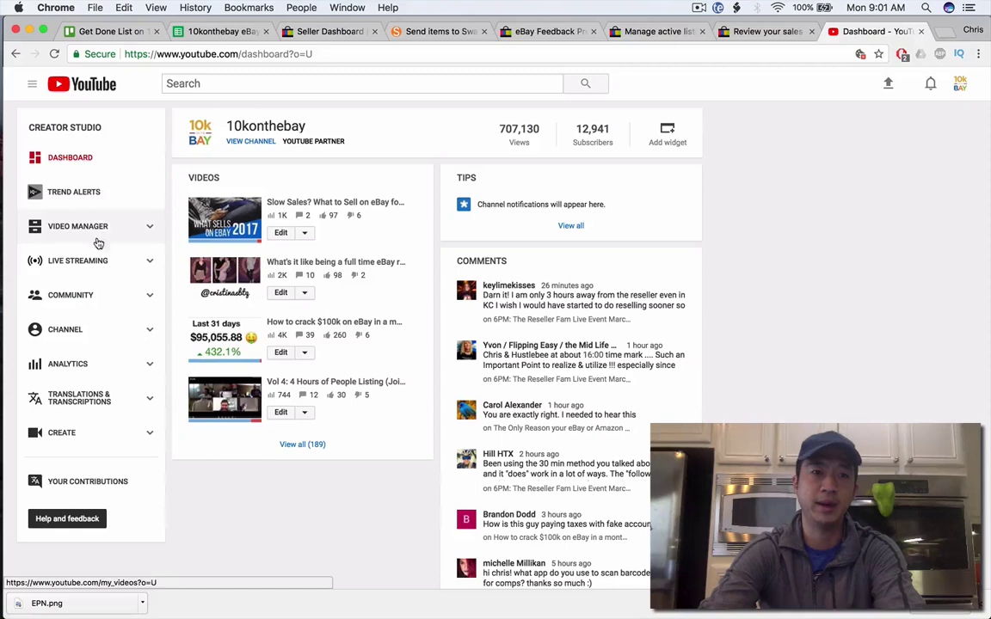
pyautogui.click(88, 261)
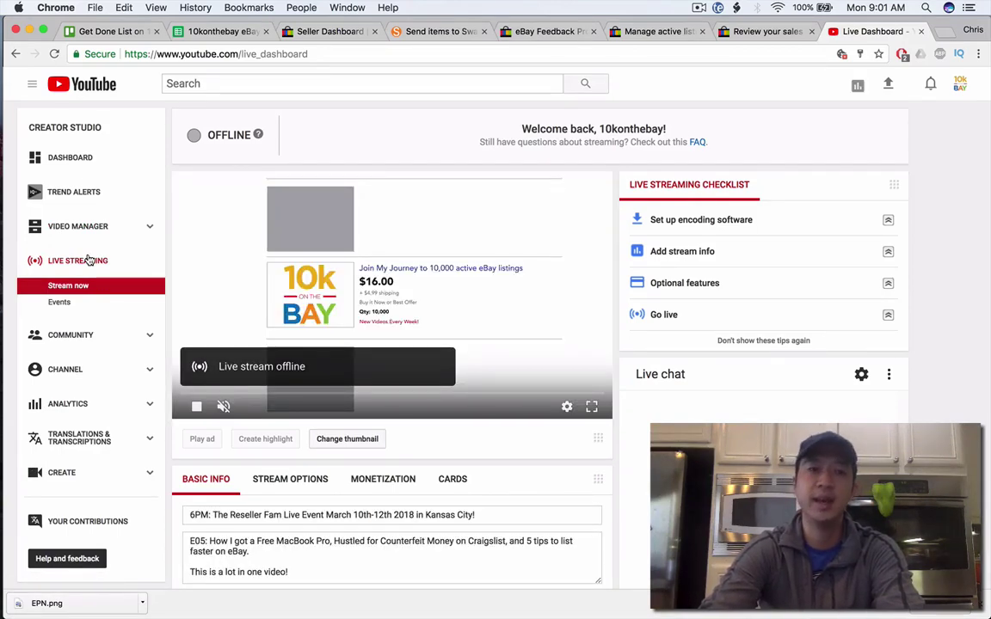
pyautogui.click(69, 303)
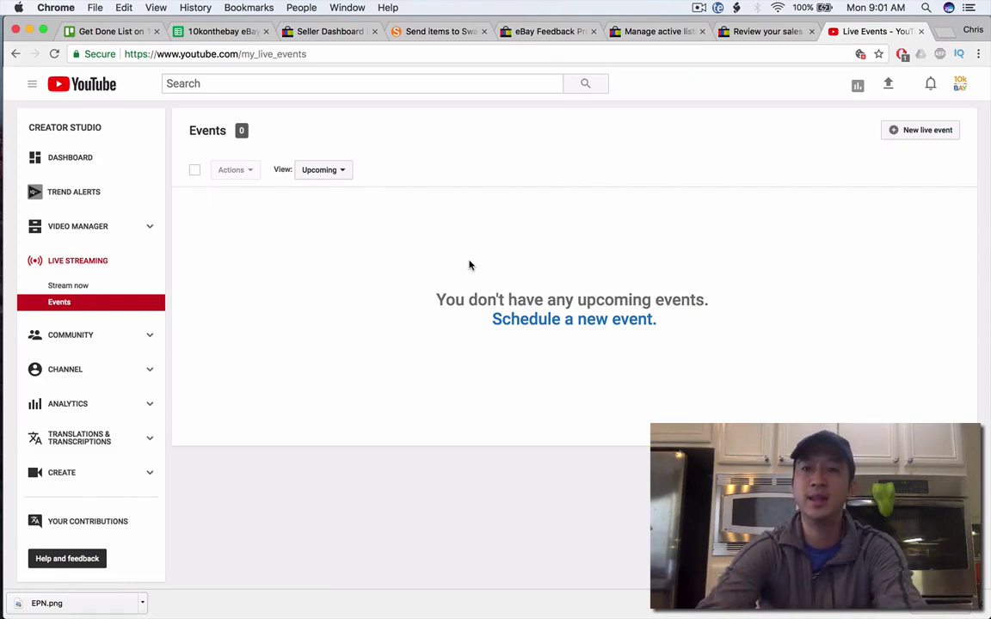
# Step: Start a new live event scheduled for 5:00 PM today
pyautogui.click(910, 131)
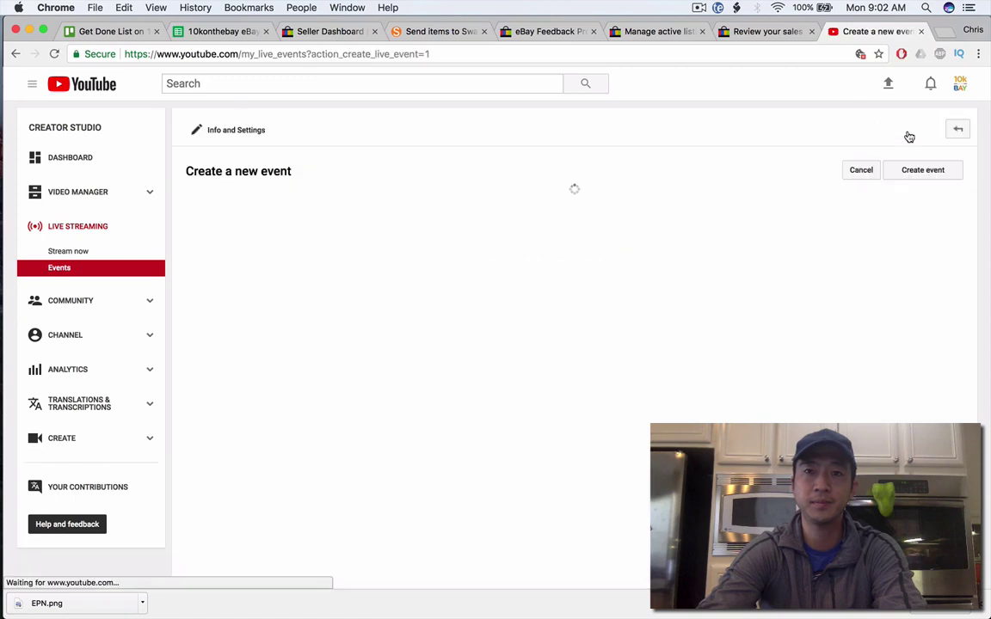
pyautogui.scroll(-2, 529, 190)
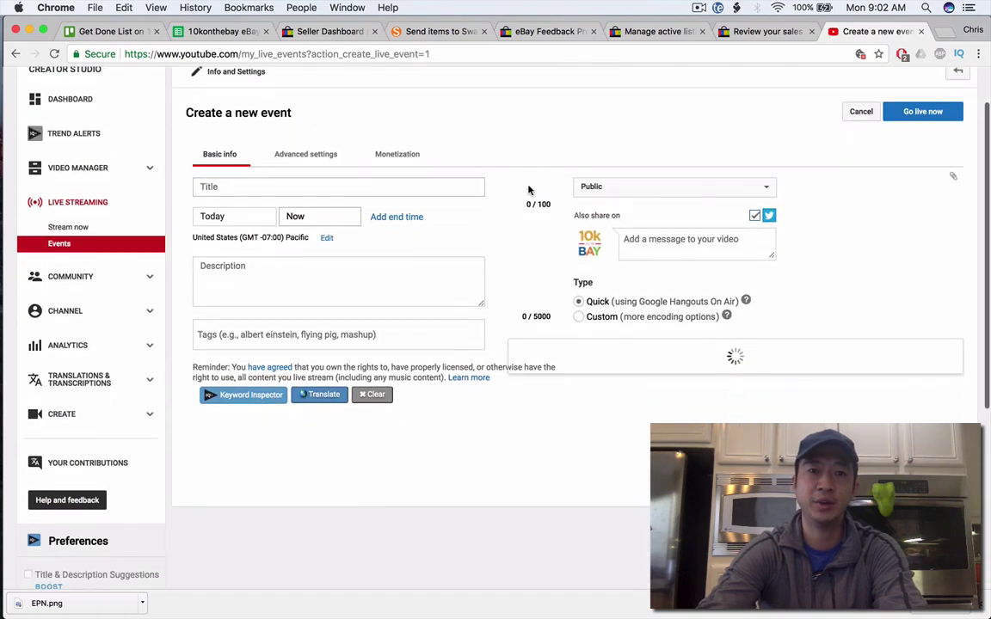
pyautogui.click(295, 220)
pyautogui.scroll(-5, 308, 274)
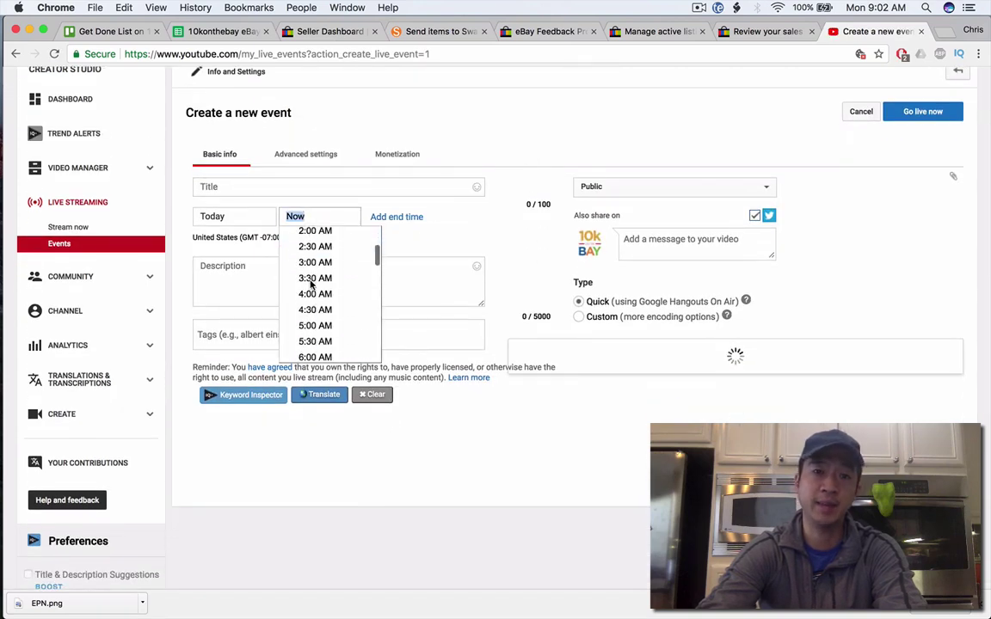
pyautogui.scroll(-7, 314, 289)
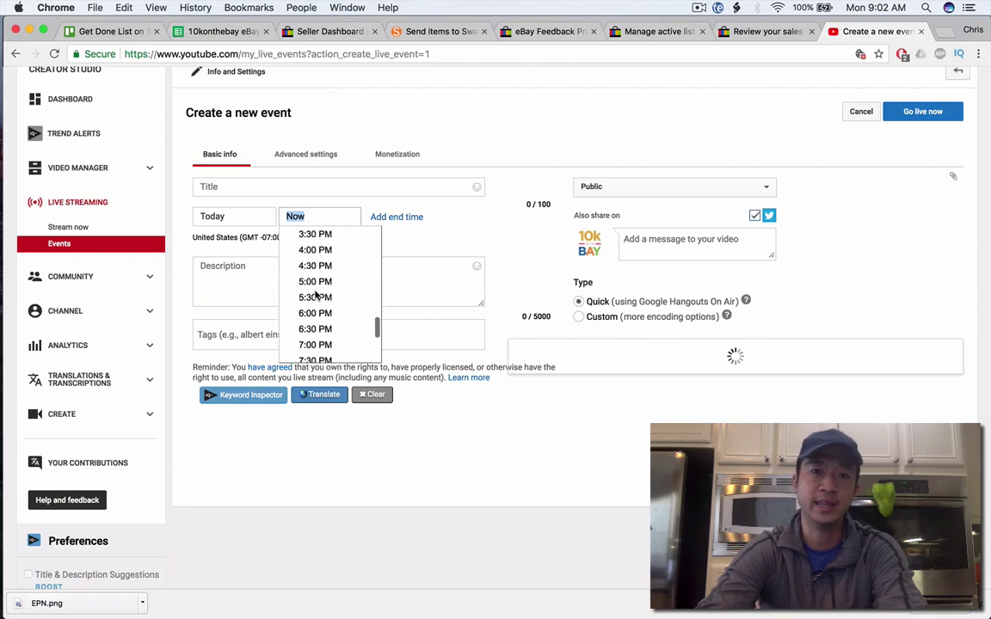
pyautogui.click(317, 273)
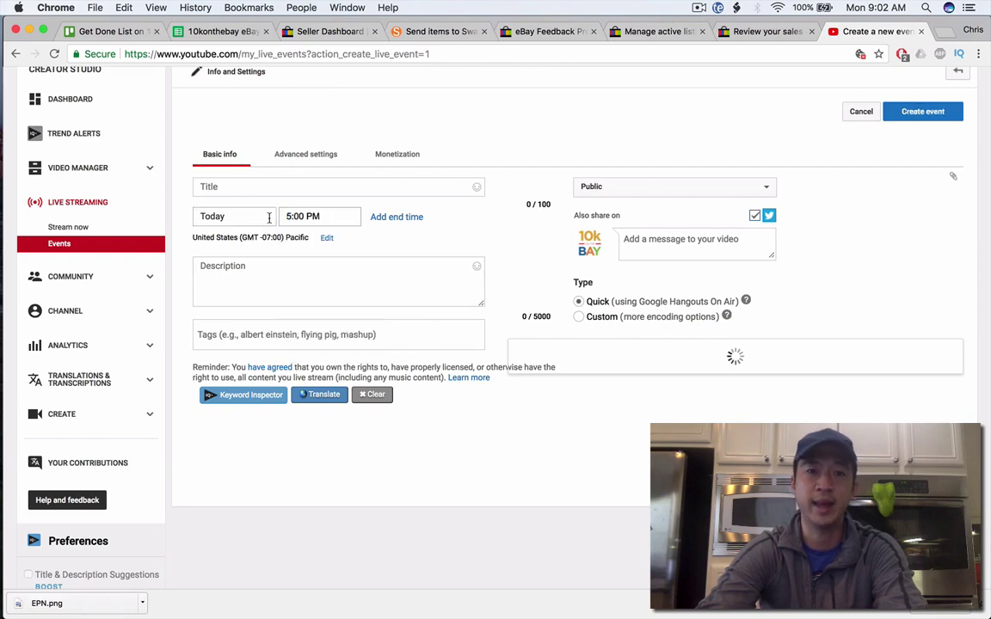
# Step: Title the event 'Setting up YouTube Live w/ Google Hangouts', correcting the typo
pyautogui.click(247, 194)
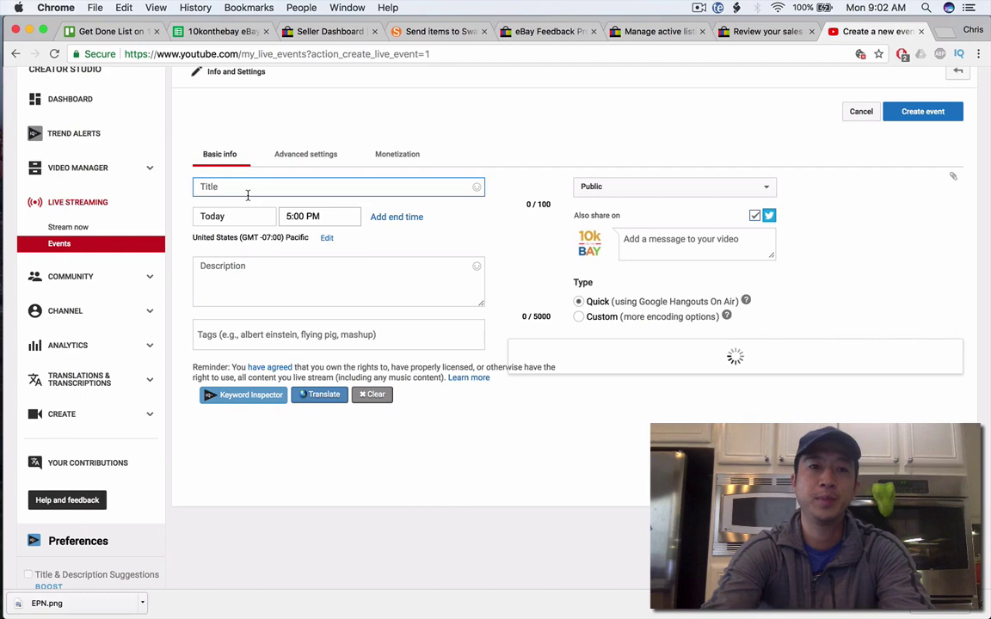
pyautogui.write('Setting up')
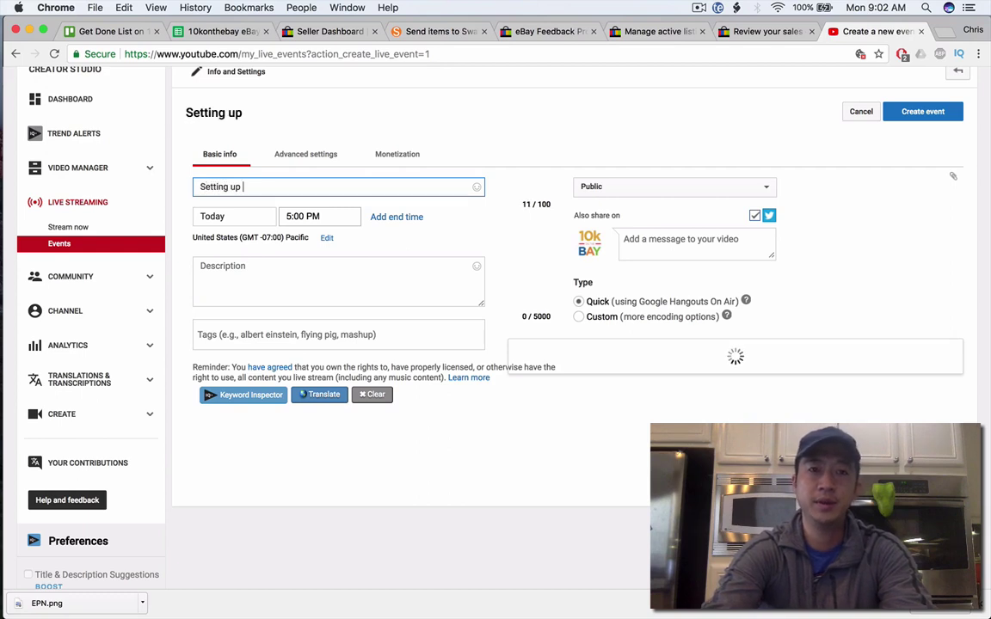
pyautogui.write(' YouTuve')
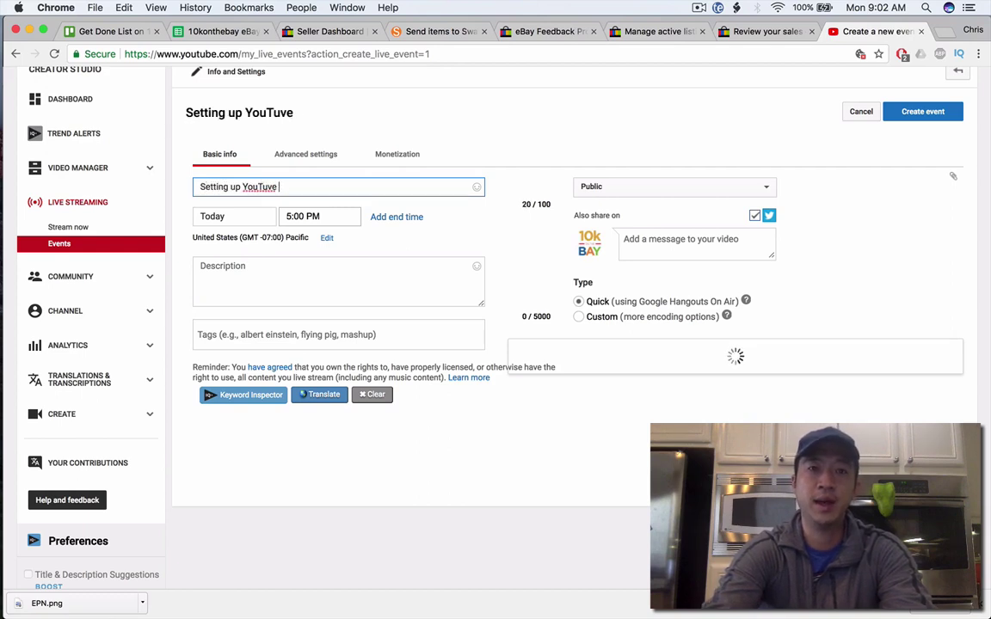
pyautogui.press('BackSpace')
pyautogui.press('BackSpace')
pyautogui.press('BackSpace')
pyautogui.press('BackSpace')
pyautogui.write('be Live w/ ')
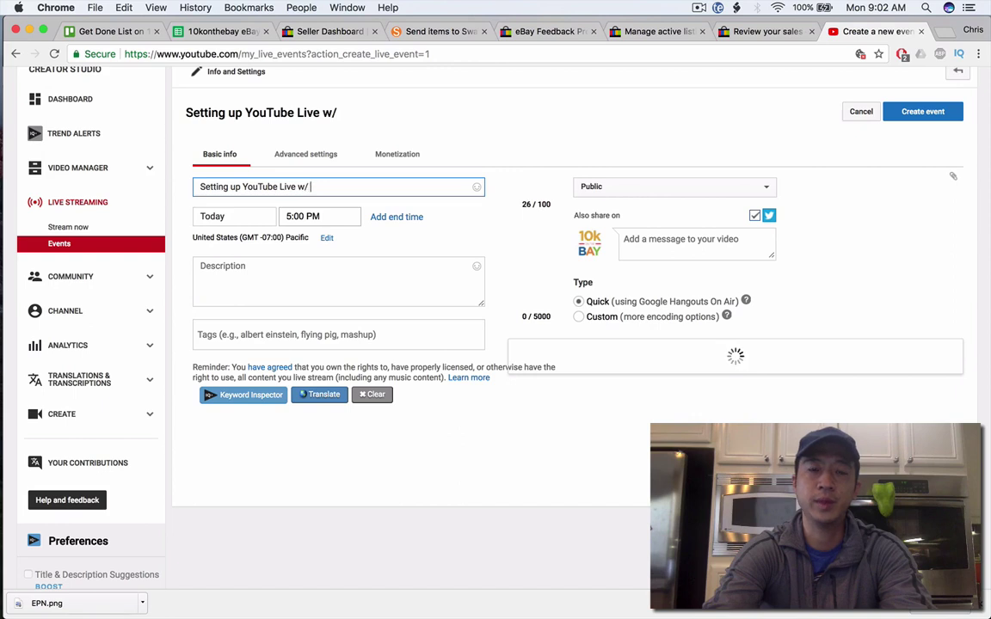
pyautogui.write('Google Hangouts')
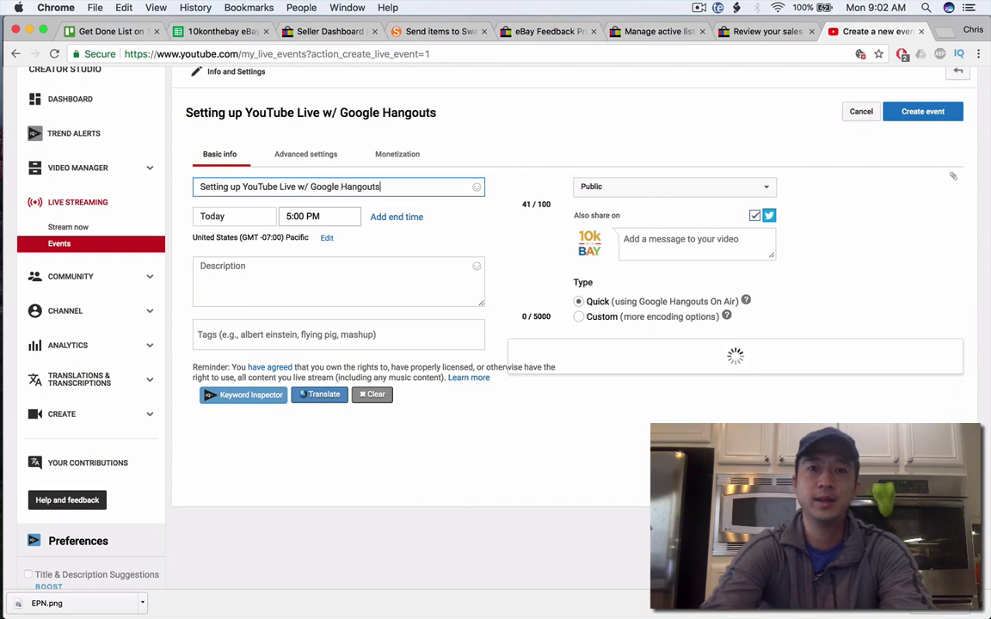
# Step: Copy the event title into the description
pyautogui.tripleClick(269, 195)
pyautogui.hotkey('ctrl', 'c')
pyautogui.click(259, 267)
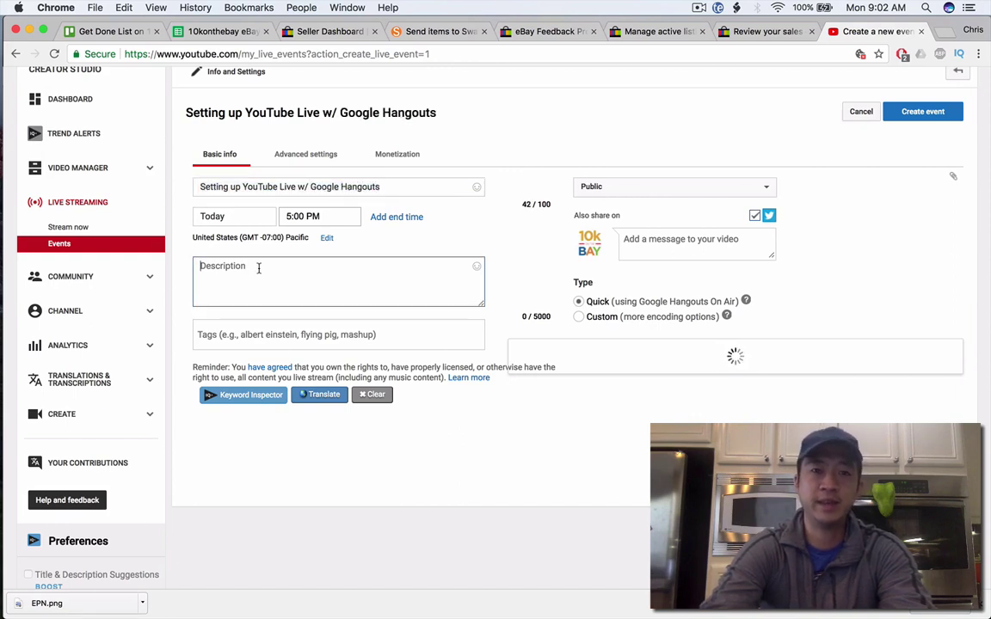
pyautogui.hotkey('ctrl', 'v')
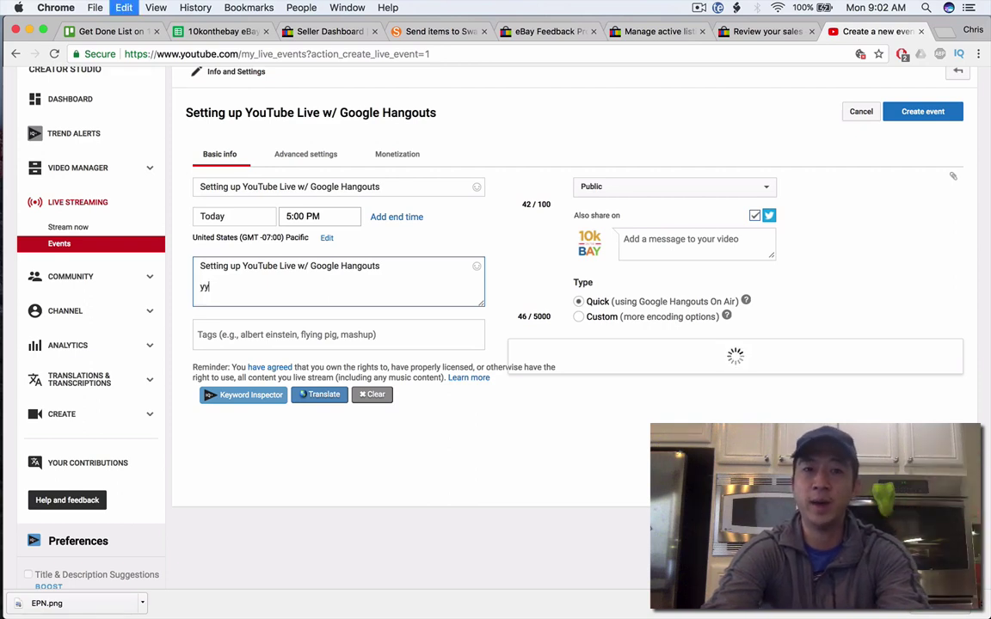
# Step: Append the saved block of channel links and delete the extra blank line
pyautogui.press('super+v')
pyautogui.scroll(5, 203, 286)
pyautogui.scroll(10, 336, 282)
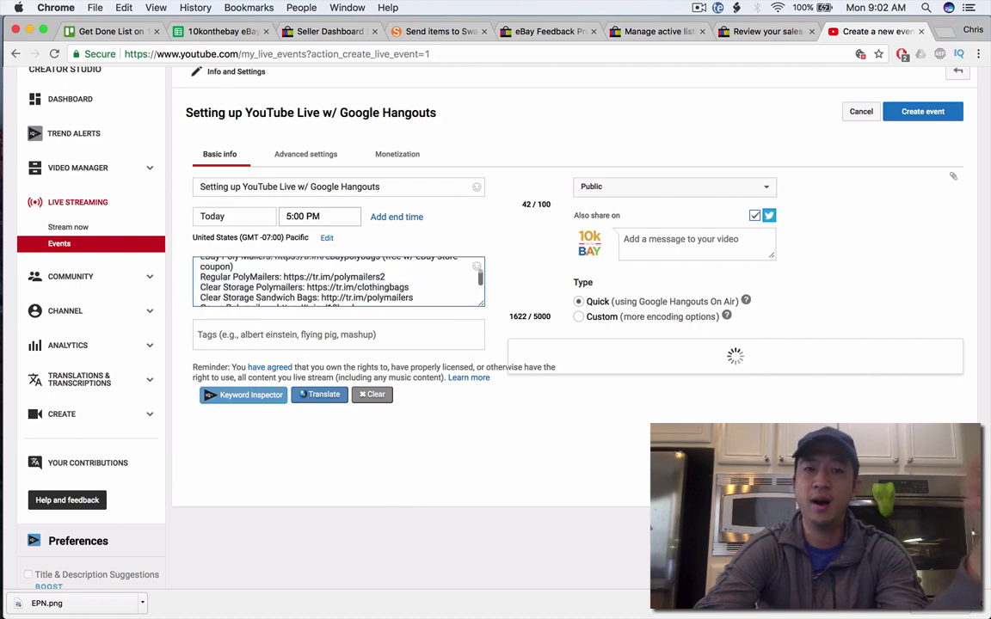
pyautogui.scroll(10, 338, 282)
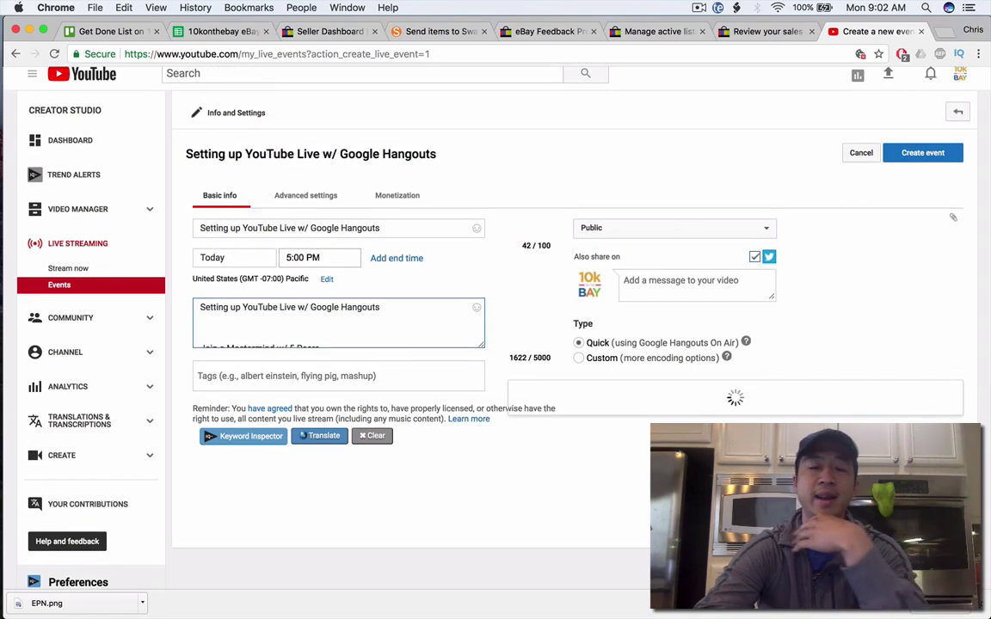
pyautogui.click(252, 317)
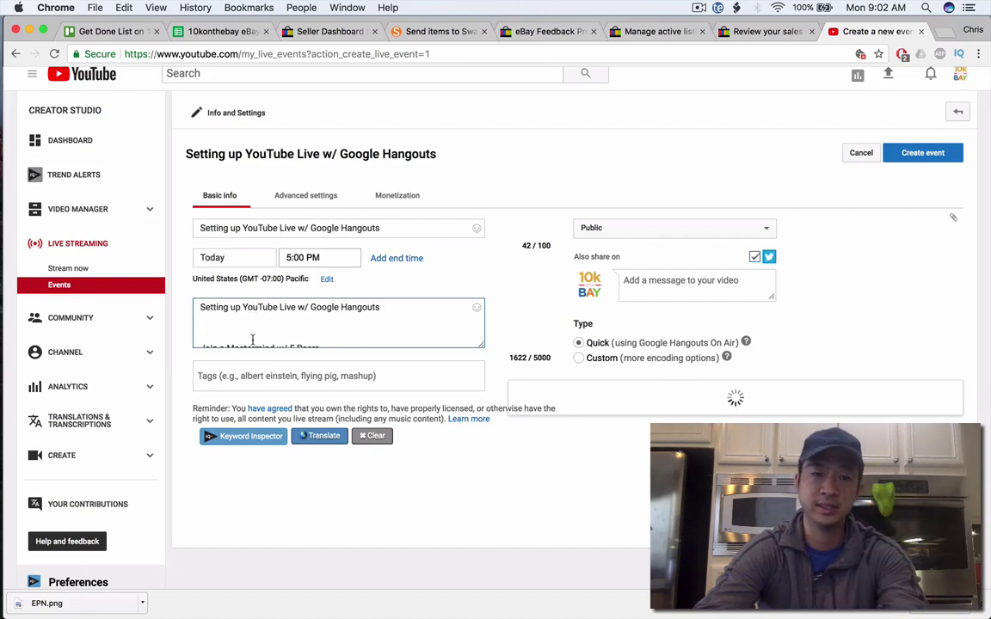
pyautogui.press('Delete')
# Step: Paste the eBay keyword list into the event's tags
pyautogui.click(262, 368)
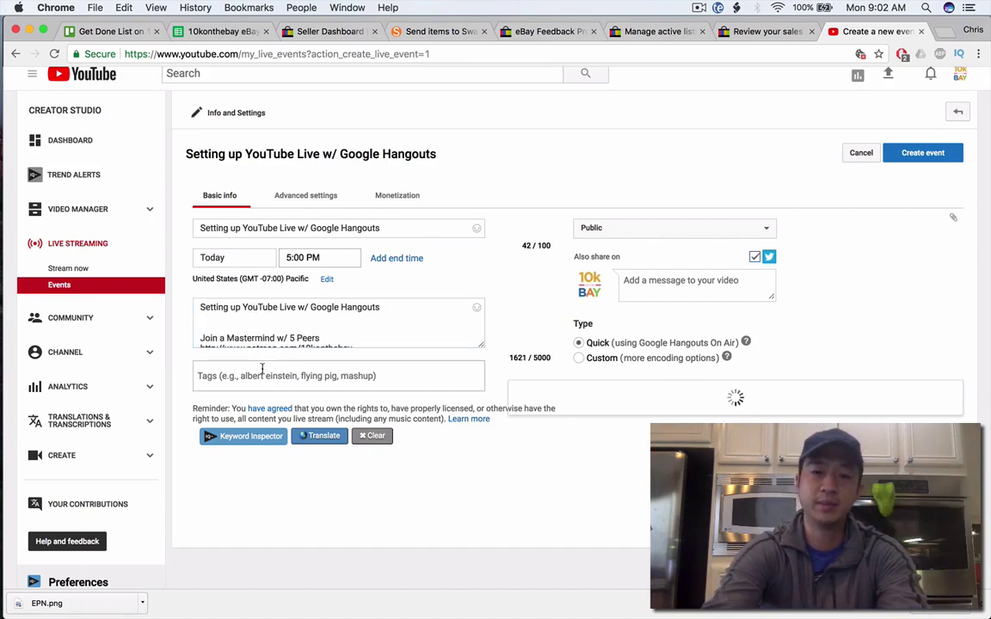
pyautogui.write('y')
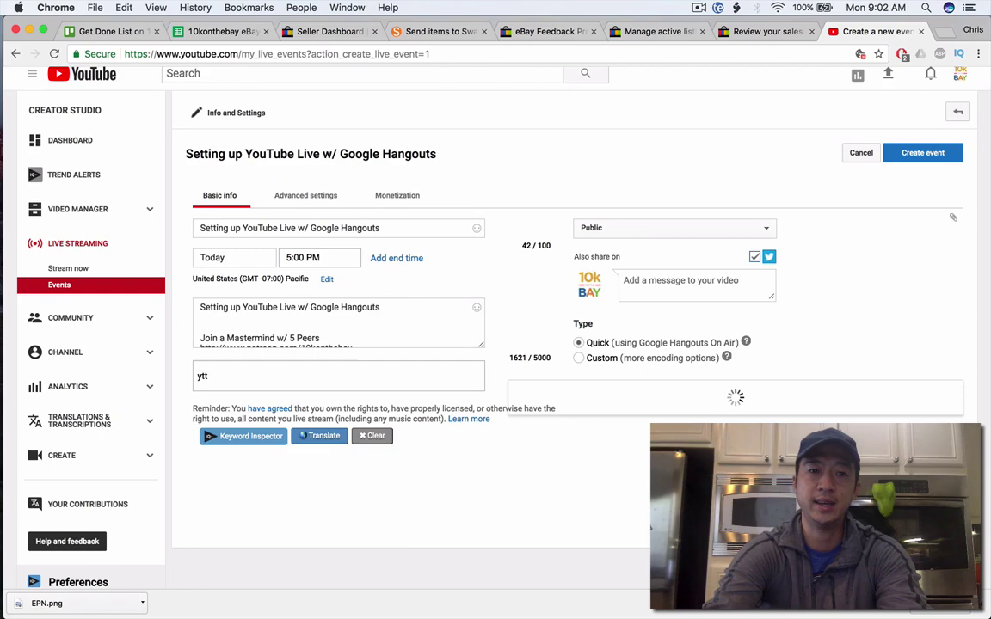
pyautogui.press('super+v')
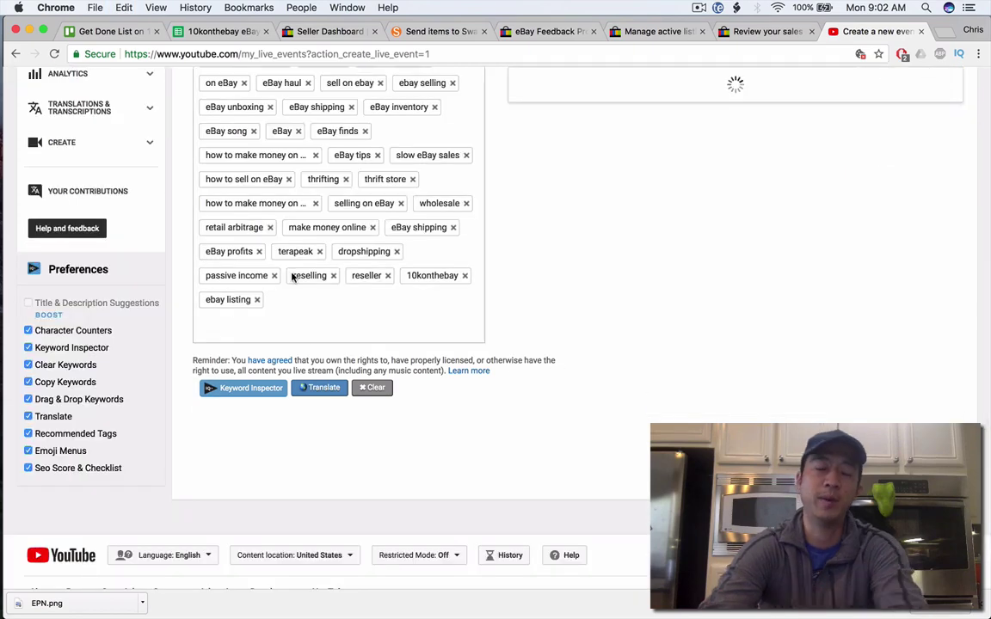
pyautogui.scroll(2, 293, 273)
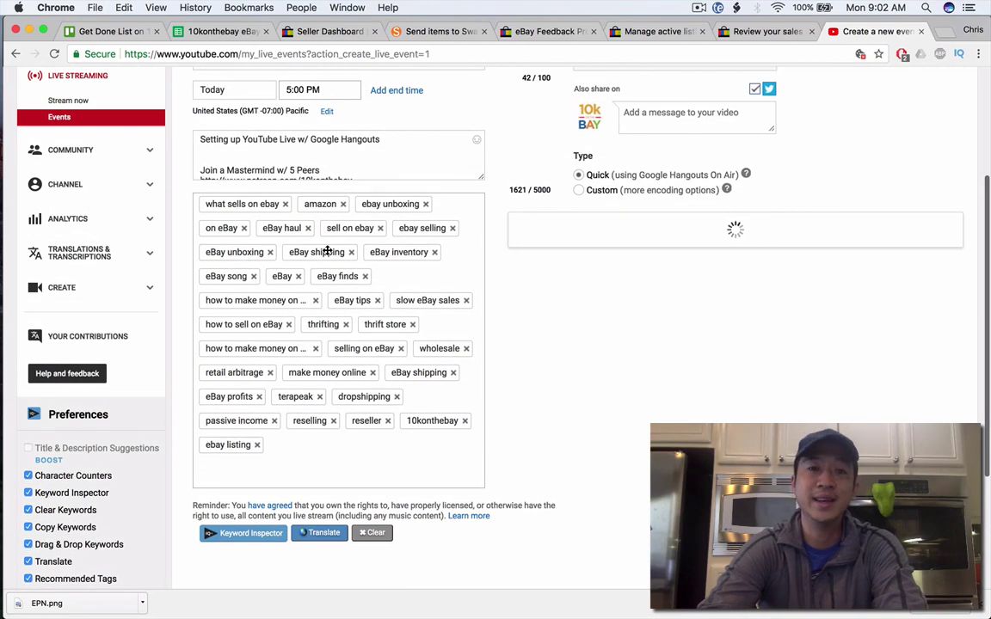
pyautogui.scroll(1, 326, 250)
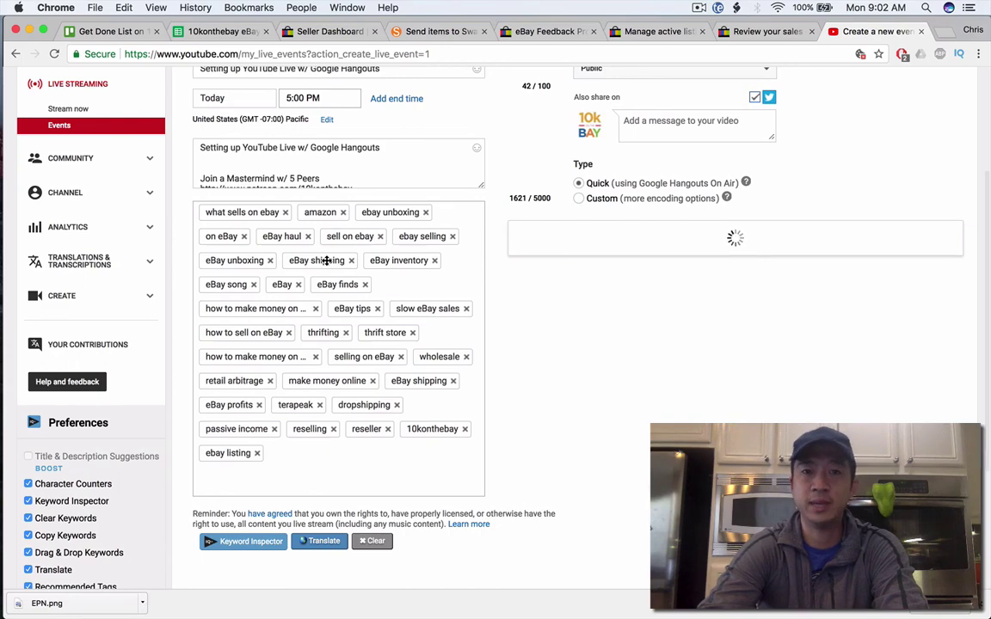
# Step: Return to the description and place the caret on its empty second line
pyautogui.click(329, 170)
pyautogui.scroll(1, 332, 175)
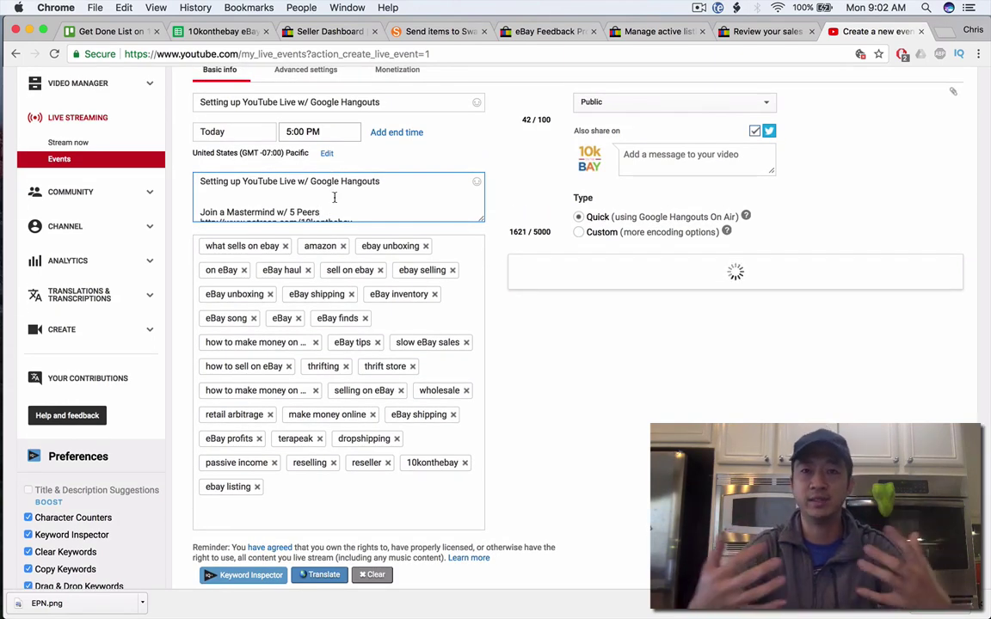
pyautogui.click(334, 198)
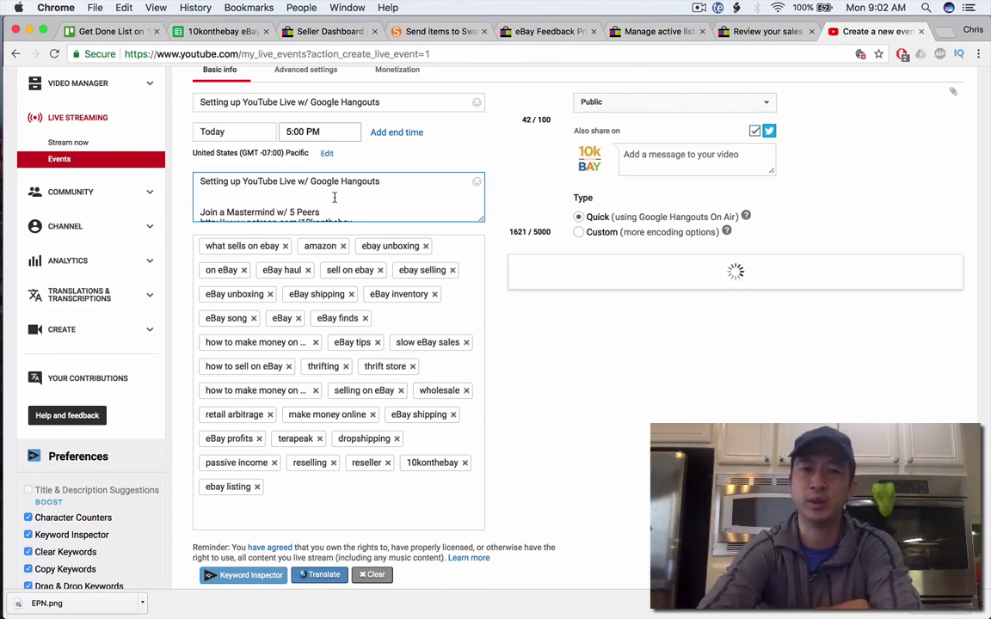
pyautogui.scroll(2, 335, 198)
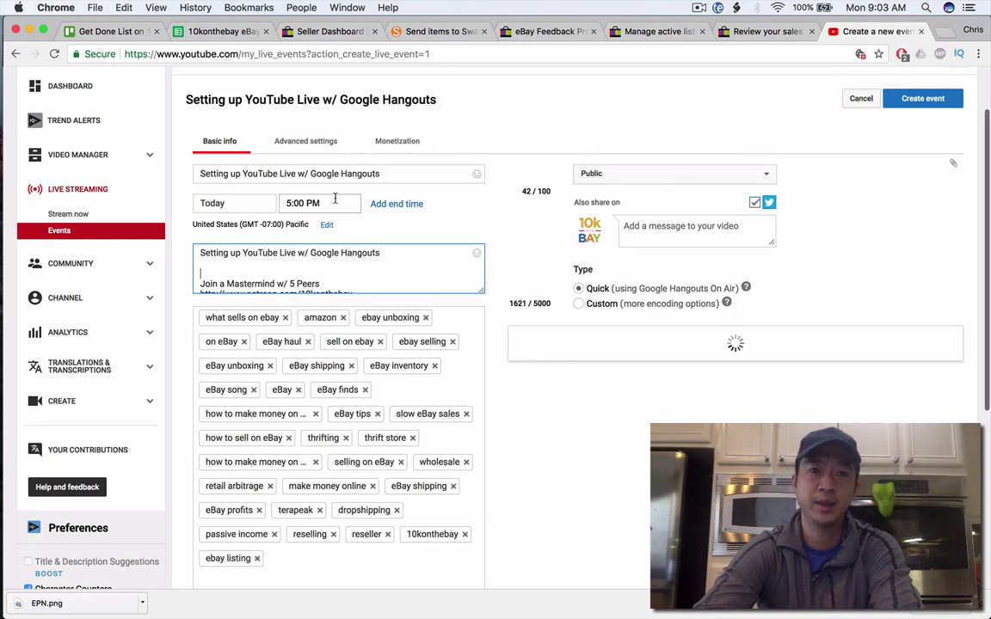
pyautogui.click(327, 151)
pyautogui.scroll(-5, 431, 500)
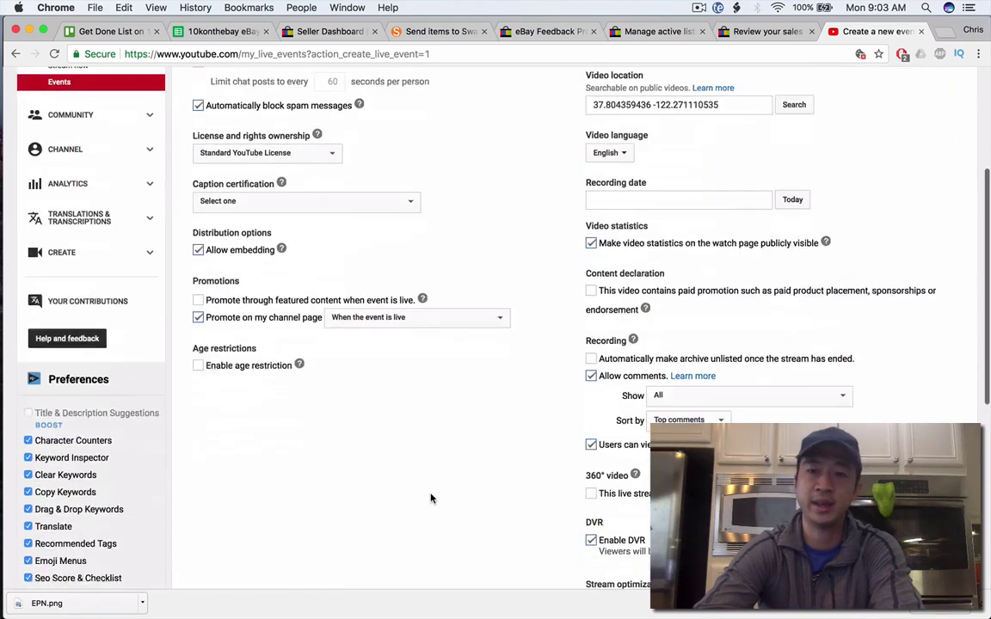
pyautogui.scroll(6, 431, 386)
pyautogui.click(398, 192)
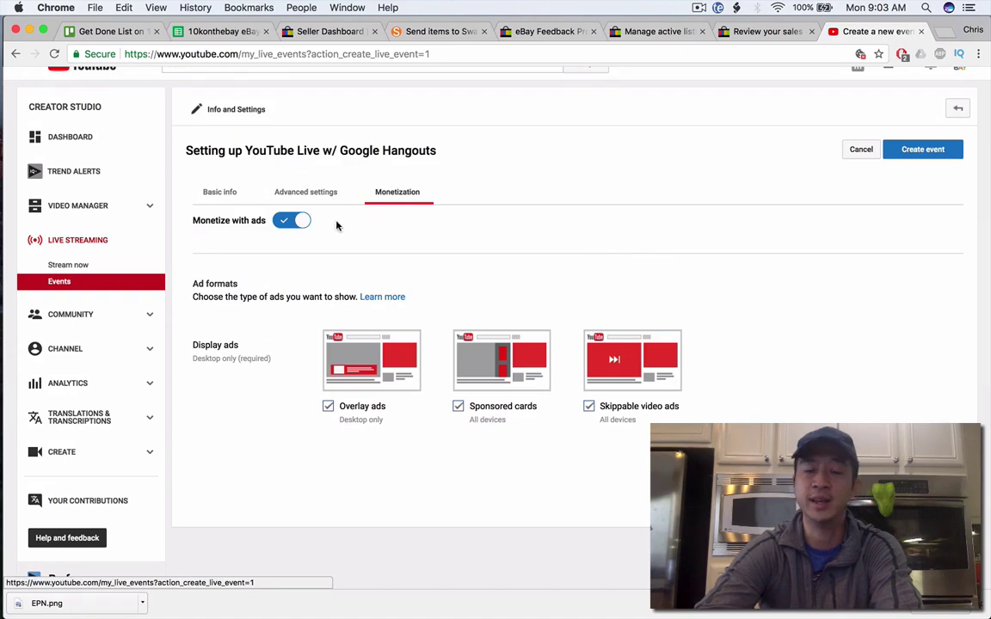
pyautogui.click(299, 224)
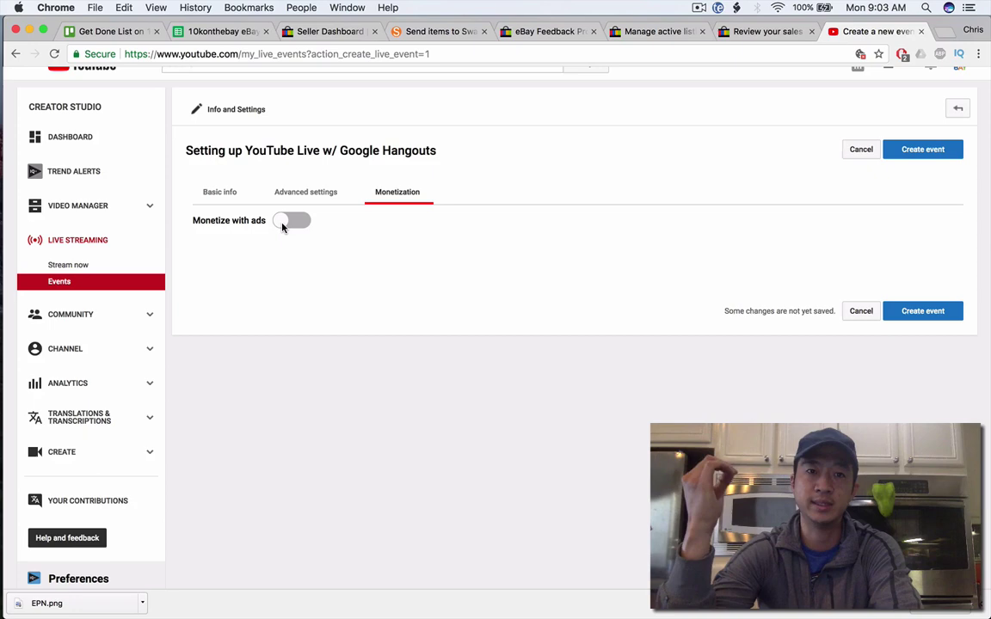
pyautogui.click(280, 221)
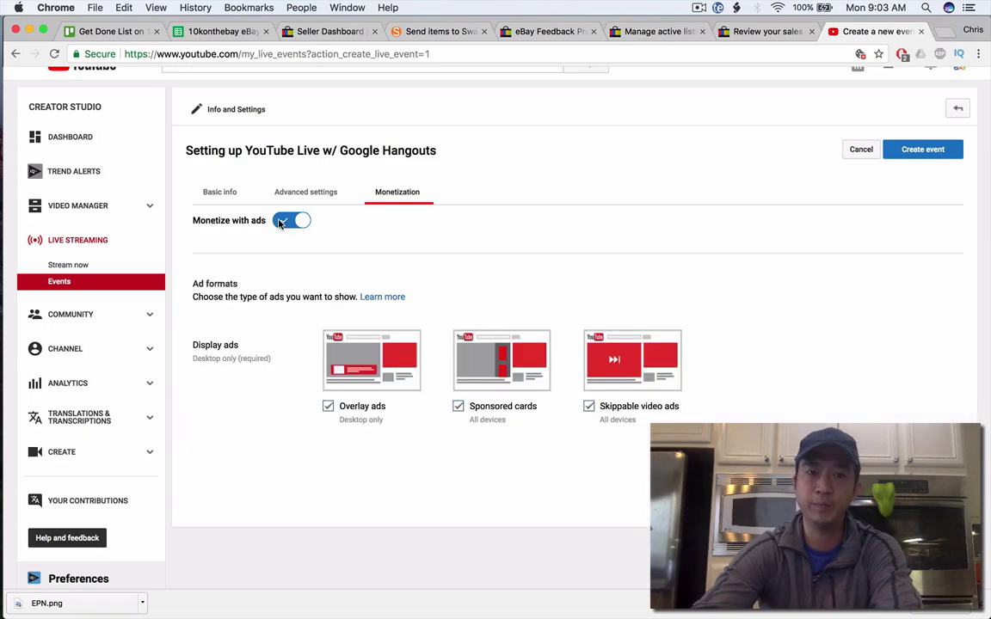
pyautogui.click(221, 206)
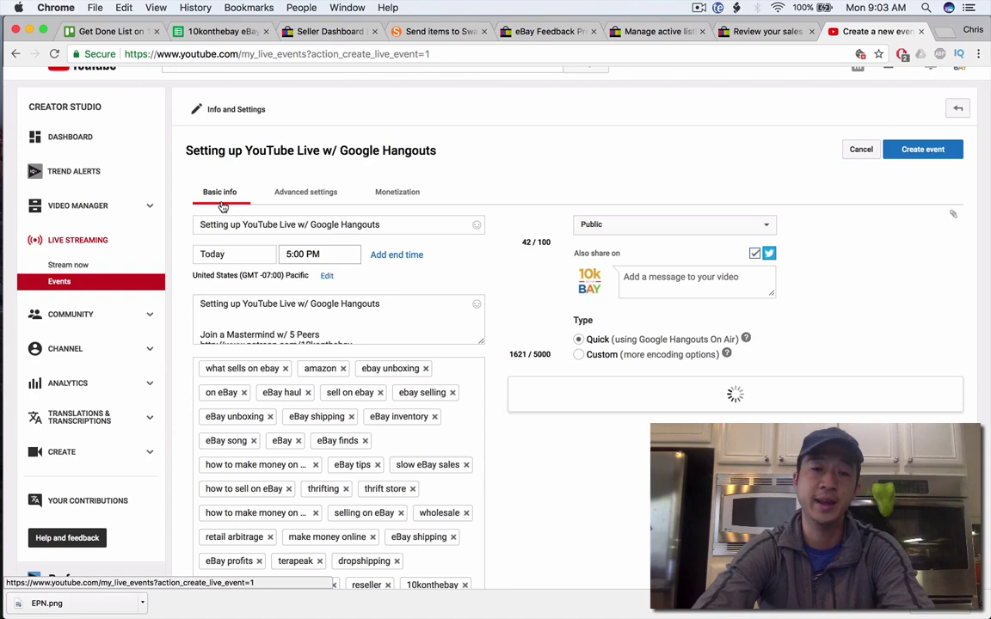
# Step: Create the event for October 9, 2017 at 5:00 PM after reviewing advanced settings
pyautogui.click(918, 155)
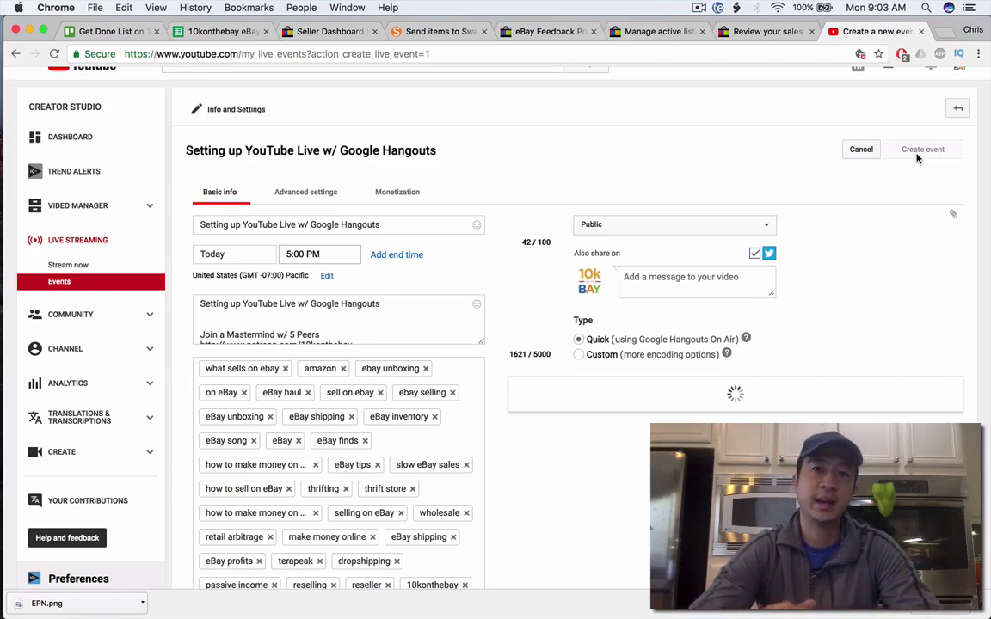
pyautogui.click(292, 196)
pyautogui.click(404, 193)
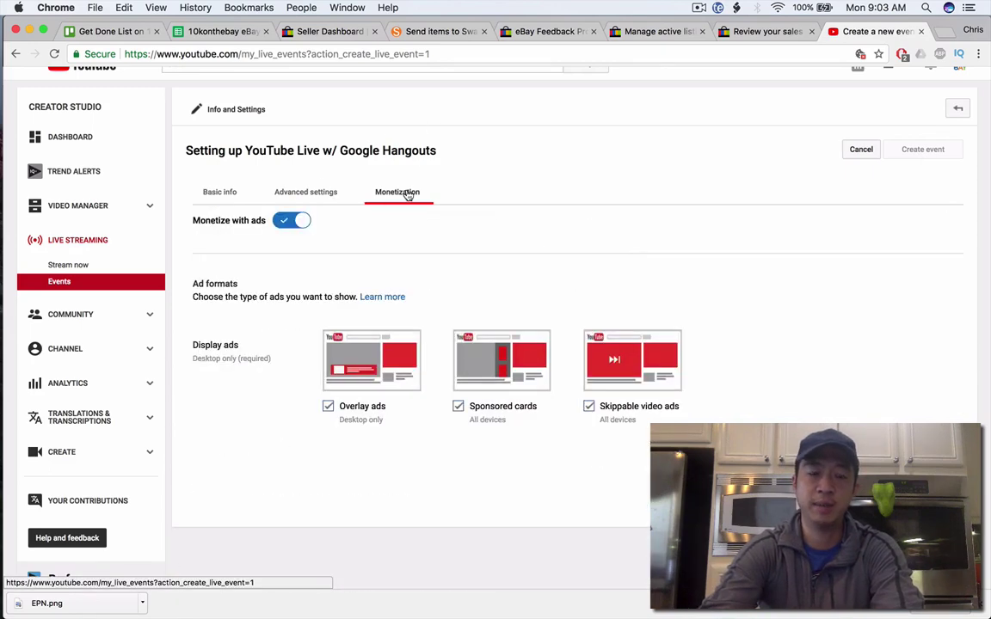
pyautogui.click(220, 193)
pyautogui.press('Return')
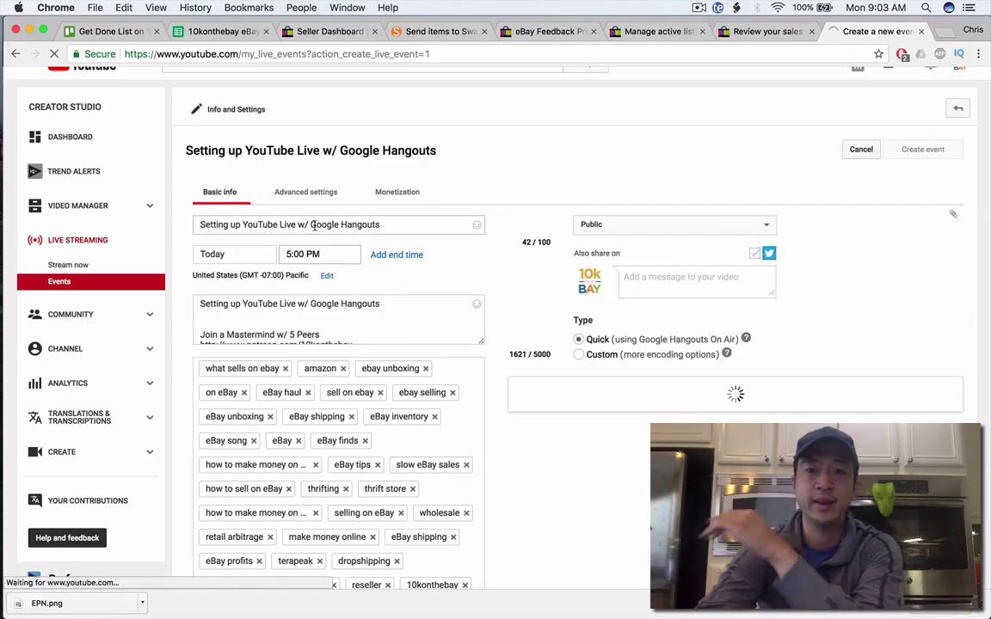
pyautogui.scroll(2, 485, 322)
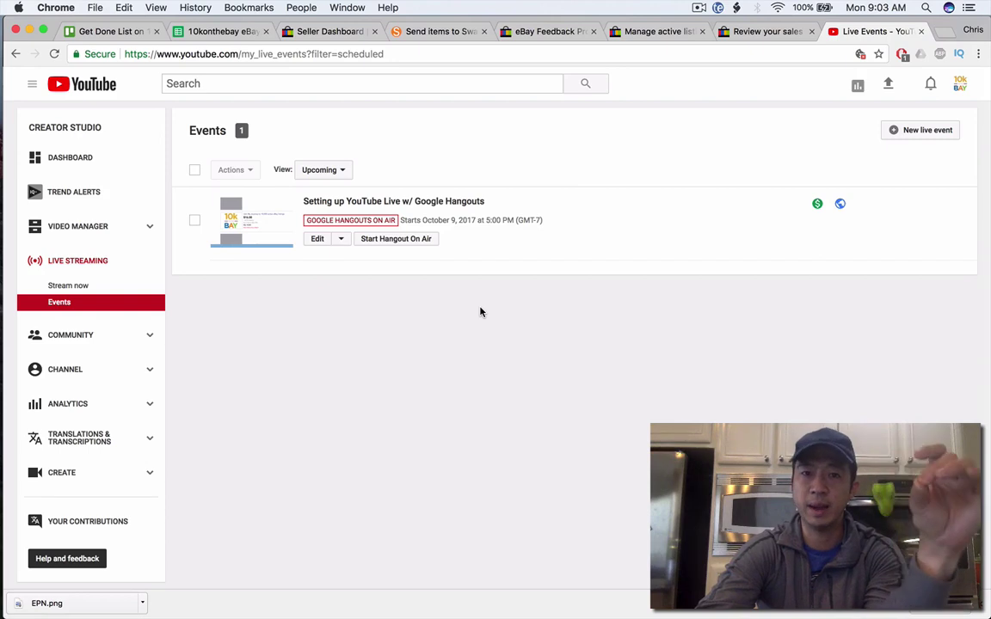
# Step: Open the event's watch page in a new tab, view it, then return to Live Events
pyautogui.rightClick(400, 205)
pyautogui.click(409, 207)
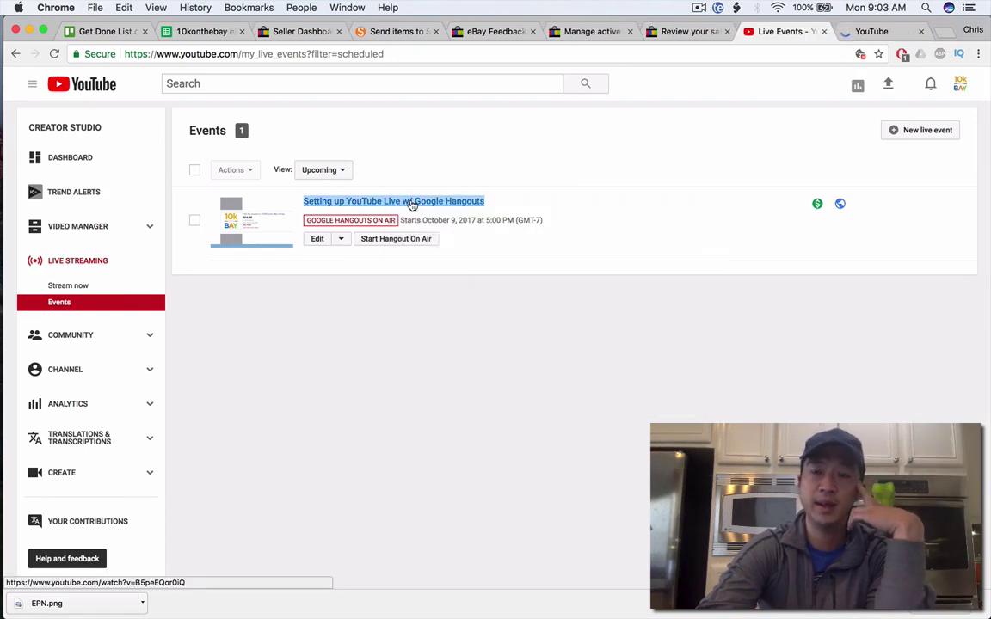
pyautogui.click(878, 31)
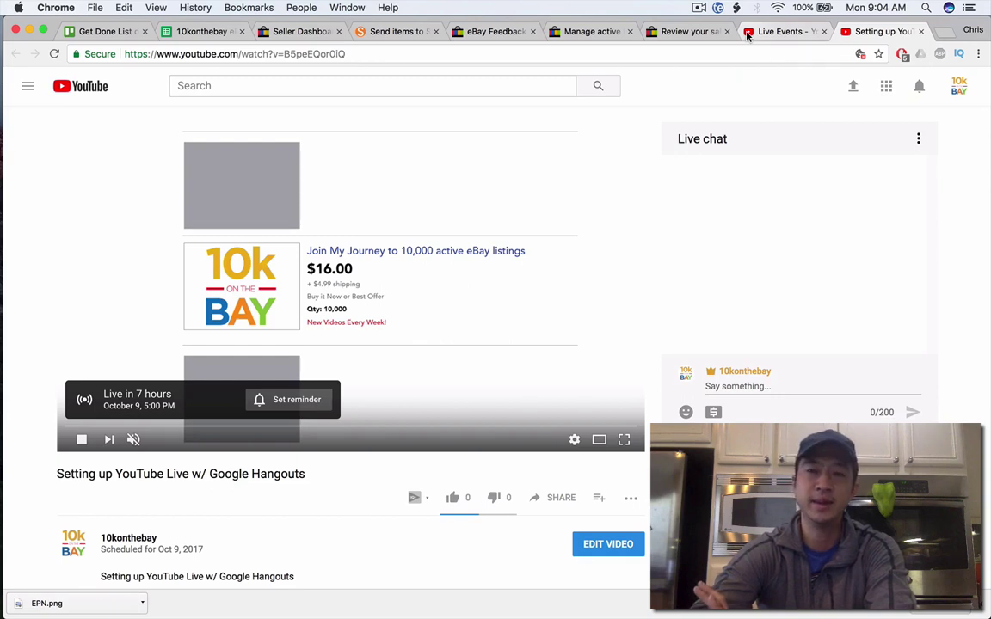
pyautogui.click(748, 34)
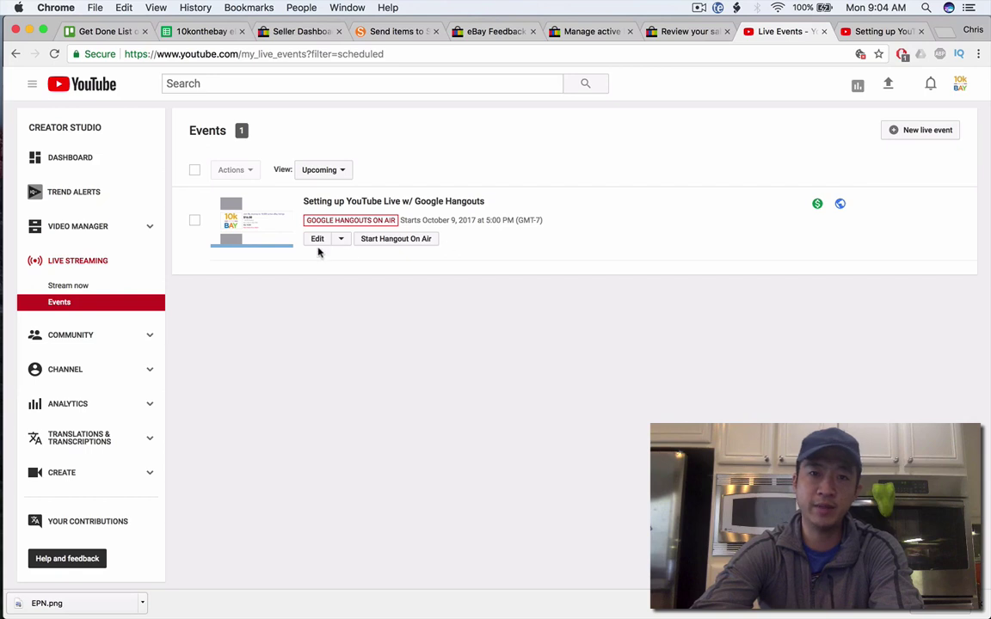
# Step: Launch the event's Hangout On Air window and bring up its invite options
pyautogui.click(387, 241)
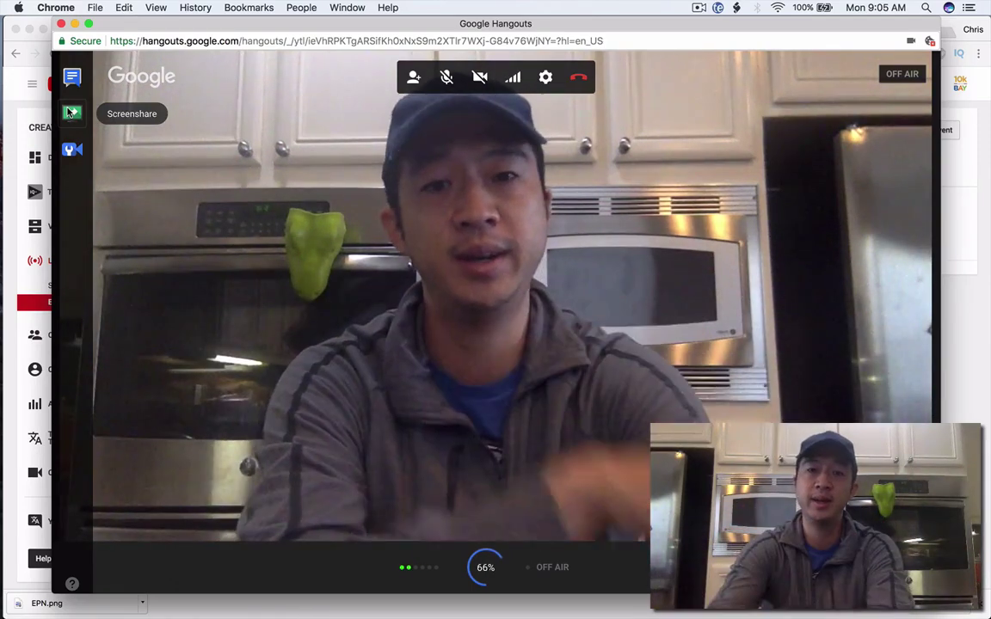
pyautogui.click(413, 79)
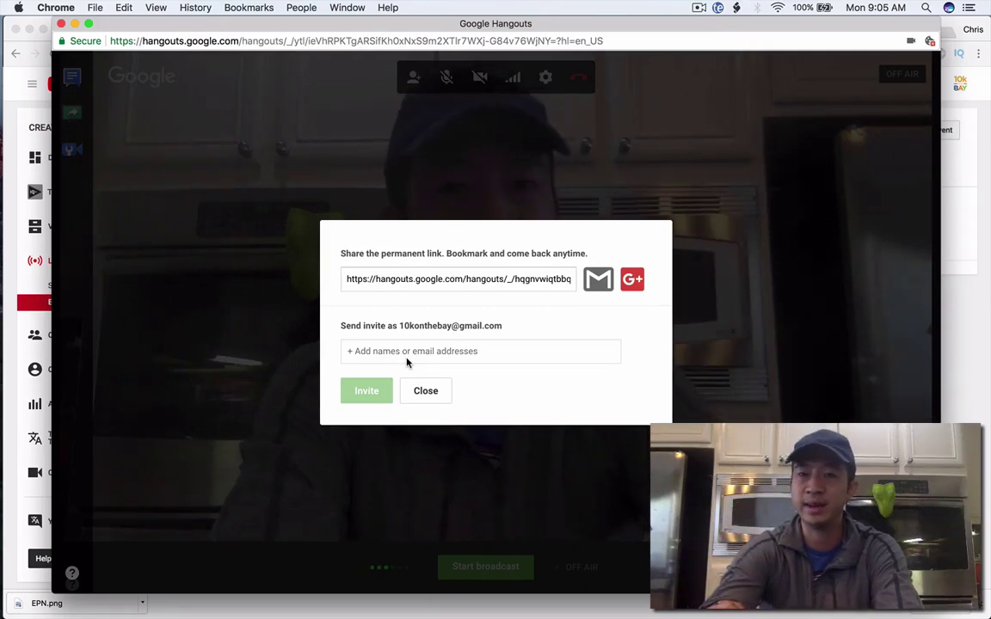
# Step: Close the invite options and open the Hangout's camera and audio Settings
pyautogui.click(430, 392)
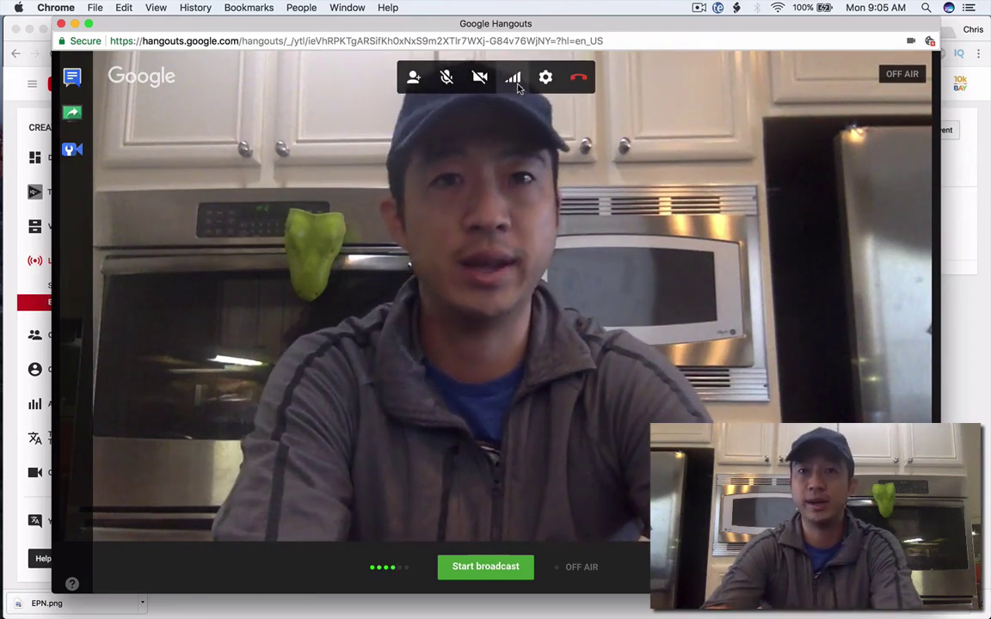
pyautogui.click(551, 84)
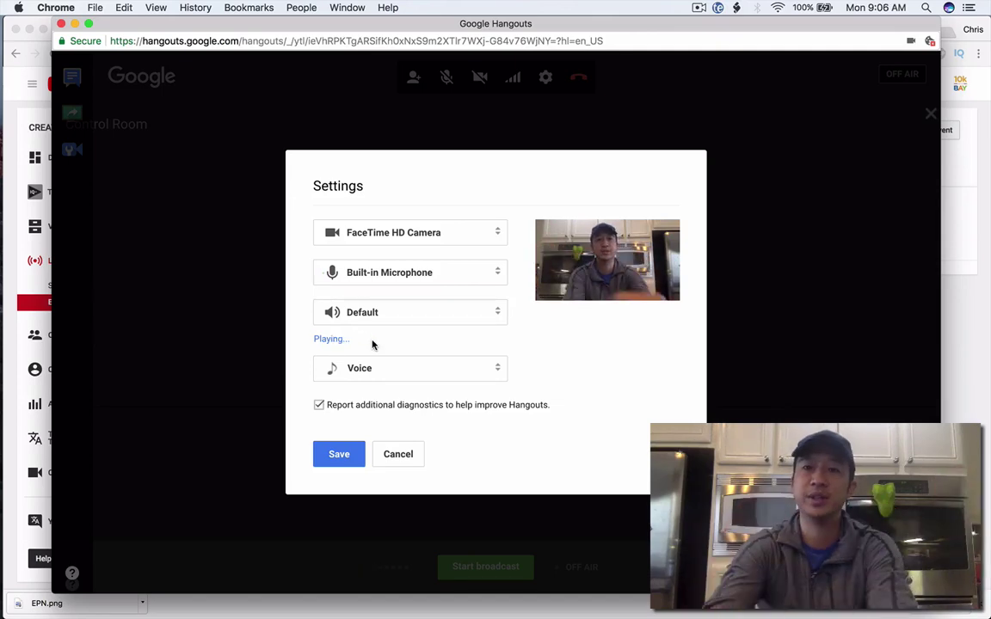
# Step: Dismiss Settings and the app-loading error, then toggle the camera and microphone off and on
pyautogui.click(387, 460)
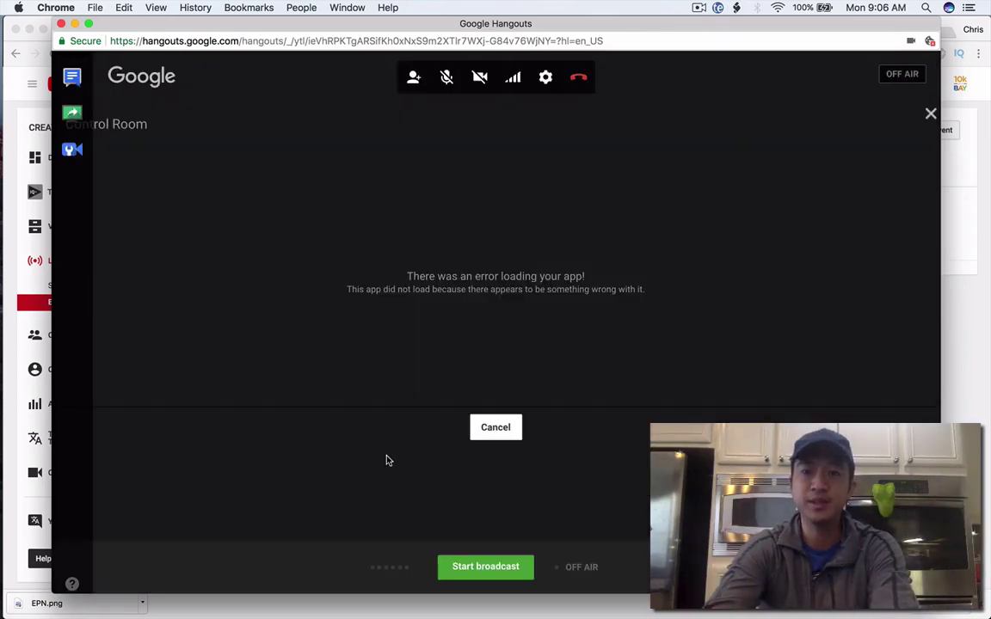
pyautogui.click(484, 426)
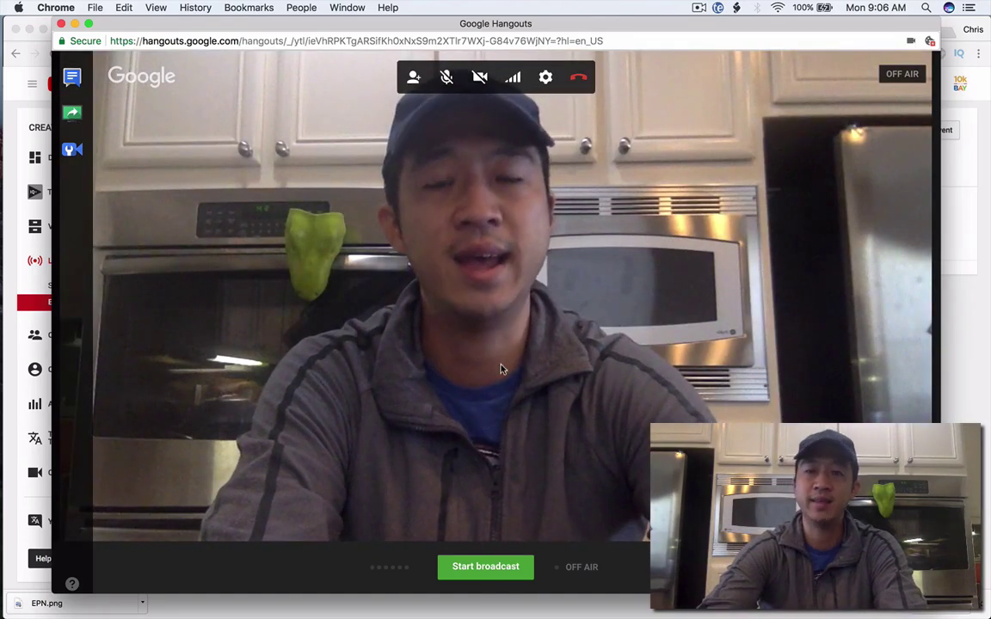
pyautogui.click(487, 88)
pyautogui.click(487, 88)
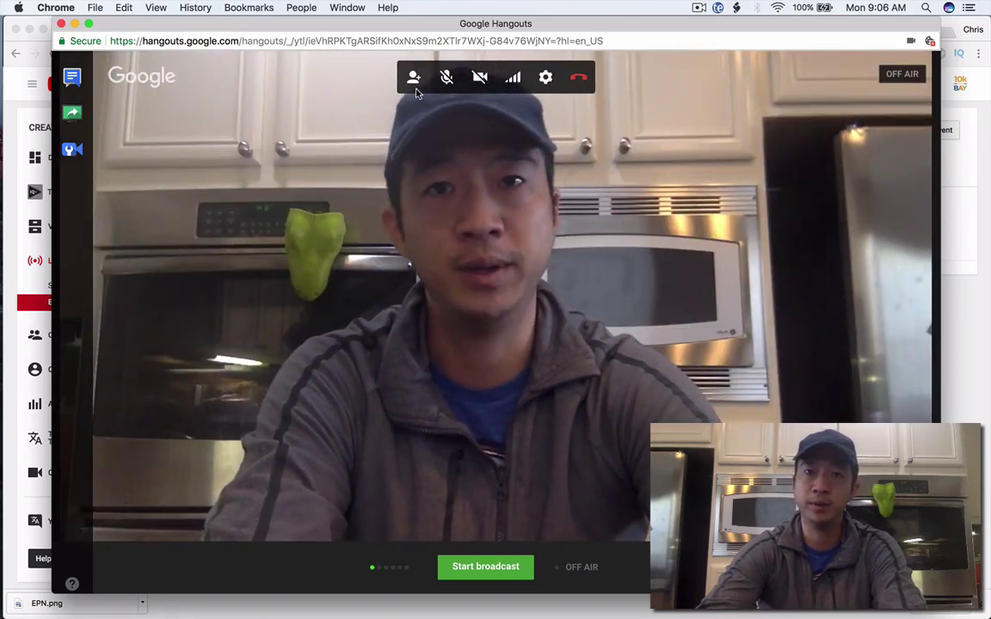
pyautogui.click(446, 86)
pyautogui.click(446, 86)
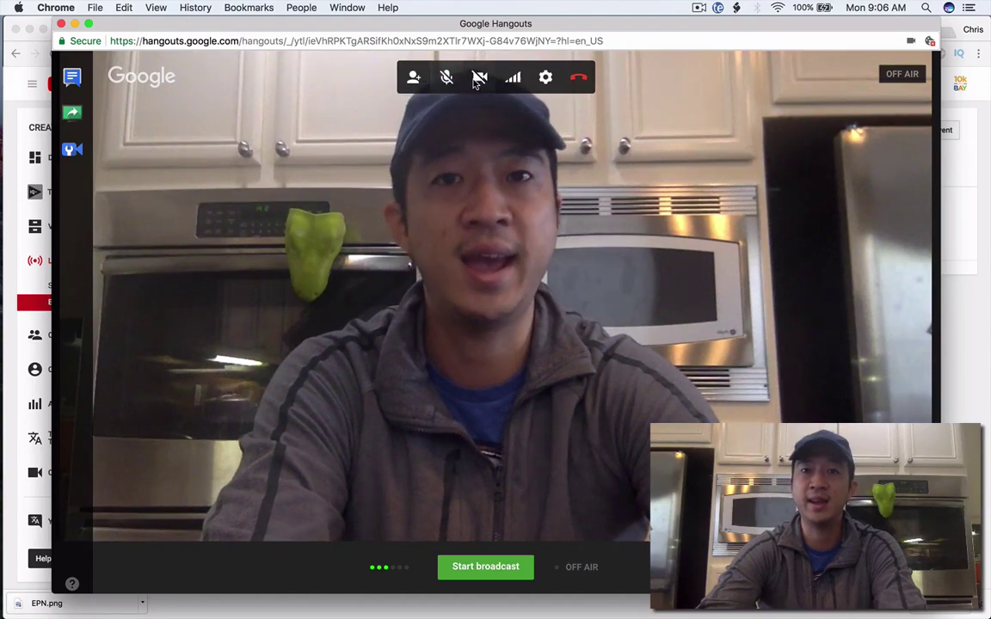
# Step: Toggle the camera off and on again, leaving the live webcam preview showing
pyautogui.click(477, 79)
pyautogui.click(477, 79)
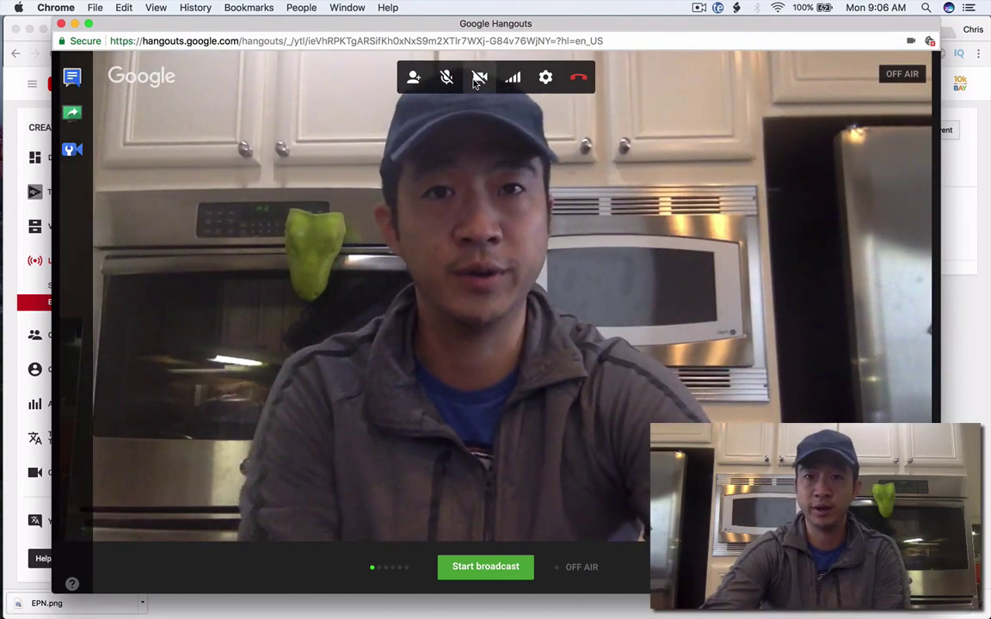
pyautogui.click(473, 89)
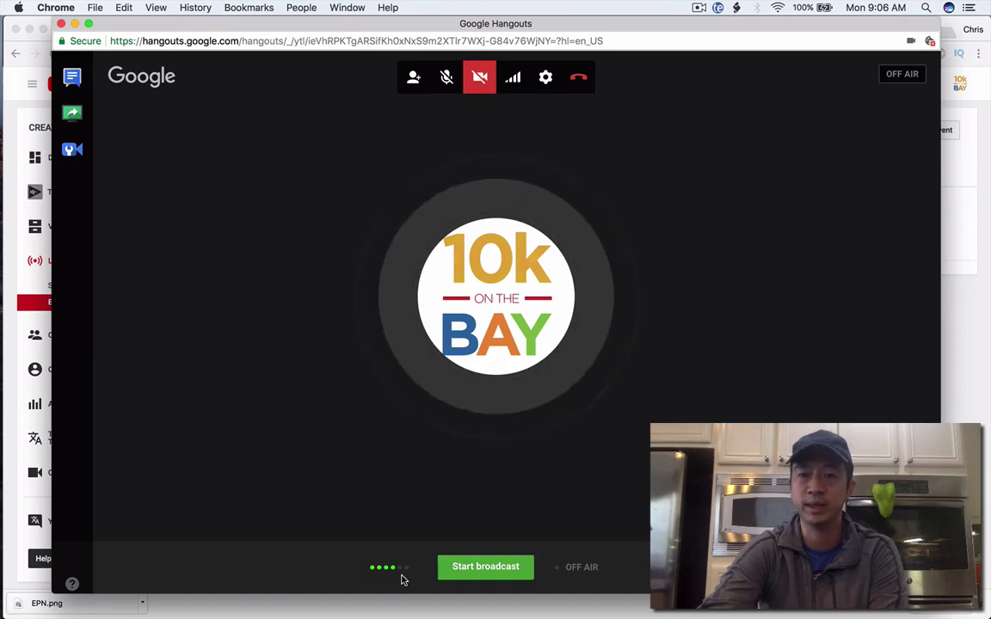
pyautogui.click(480, 76)
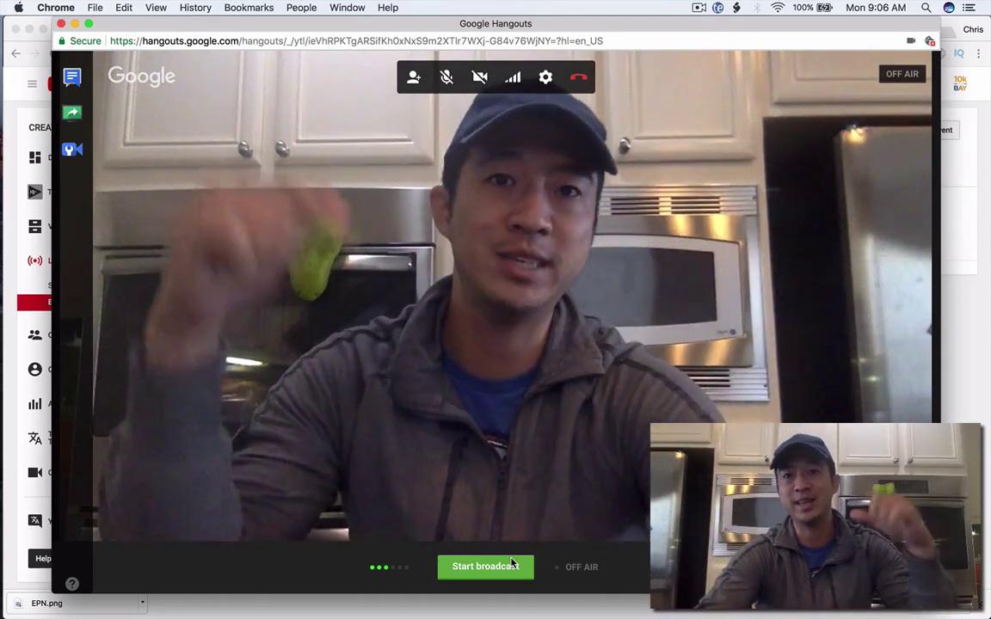
pyautogui.click(700, 7)
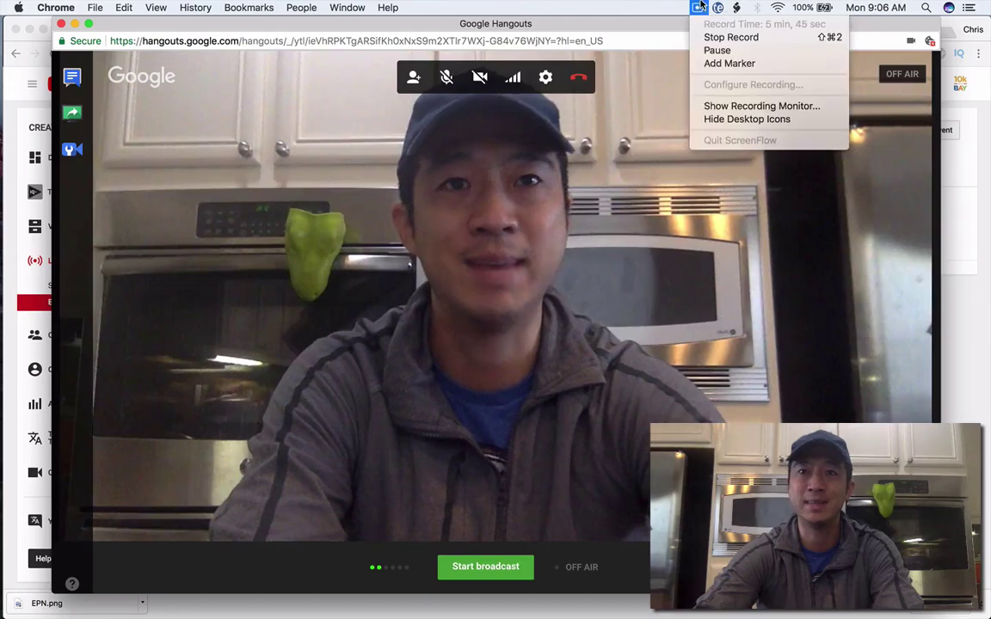